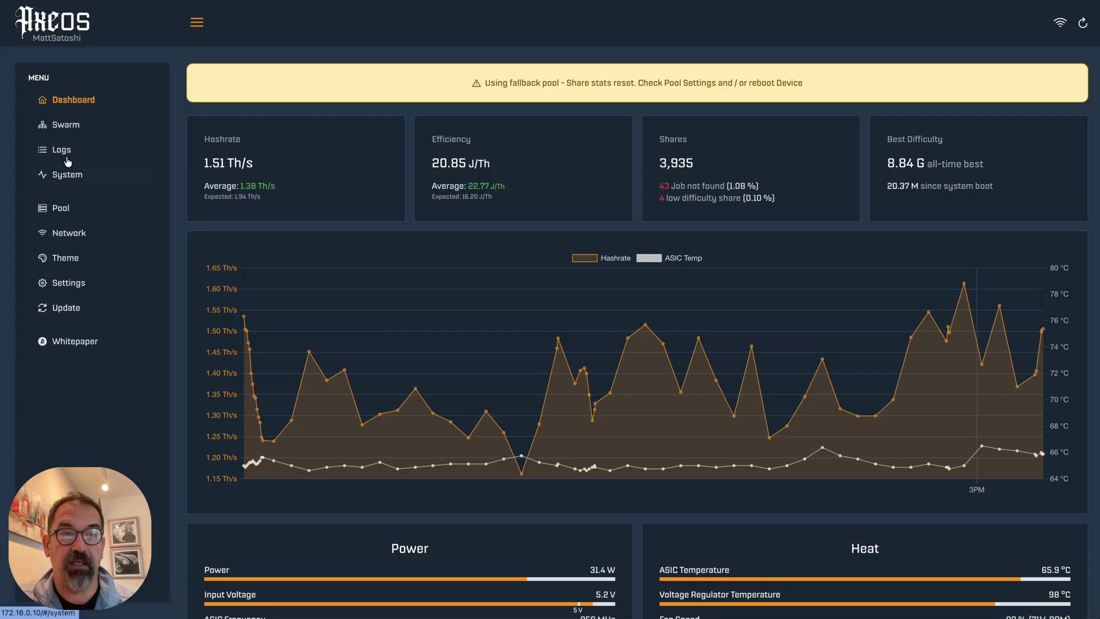
- Review the other miner's settings and firmware version, then return to its fallback-pool dashboard
{"action": "left_click", "coordinate": [71, 285]}
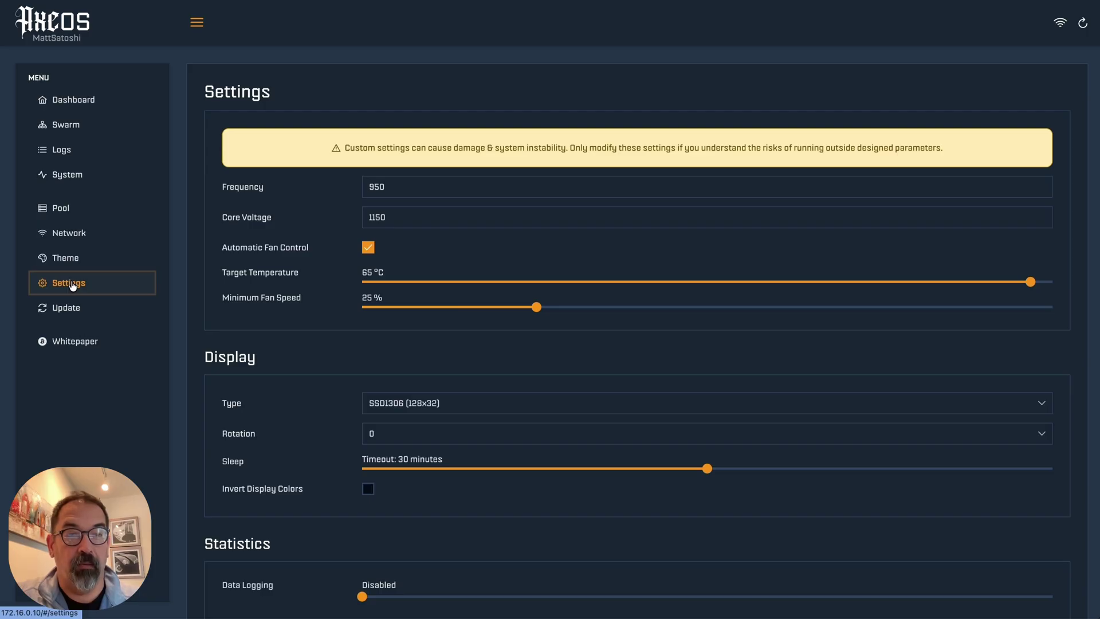
{"action": "left_click", "coordinate": [66, 308]}
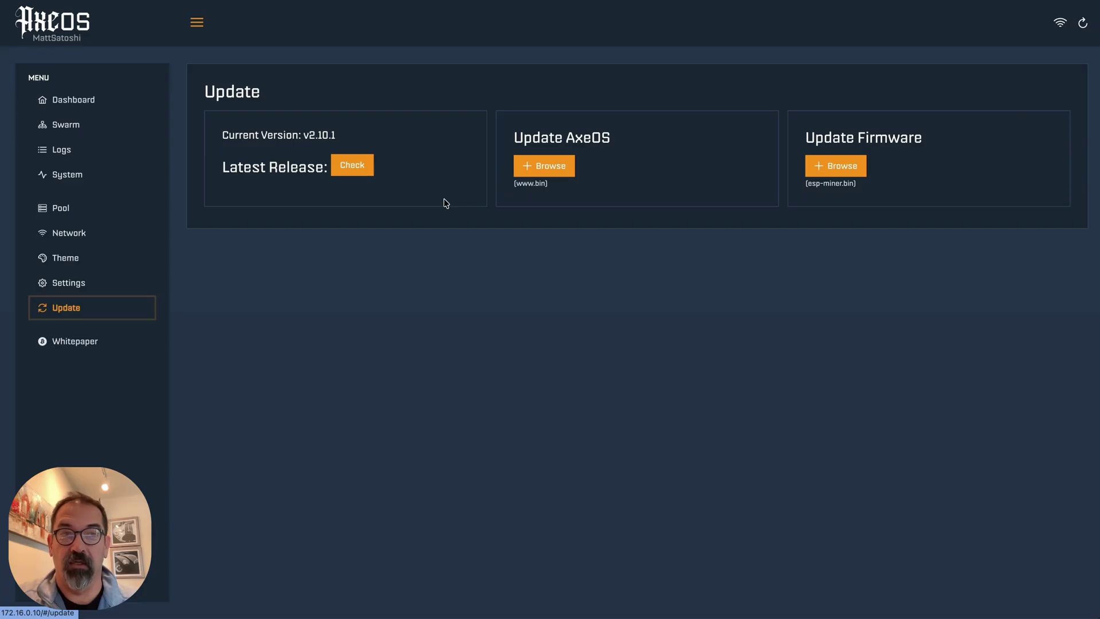
{"action": "left_click", "coordinate": [74, 101]}
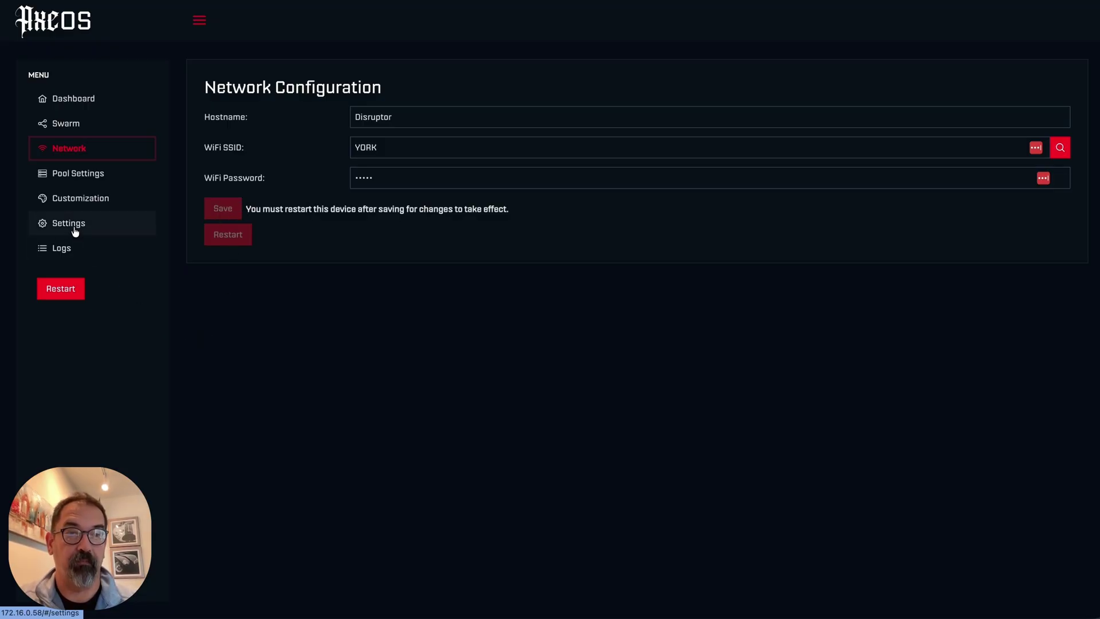
- Show the Disruptor's pool settings: public-pool.io on port 21496, fallback solo.ckpool.org
{"action": "left_click", "coordinate": [73, 175]}
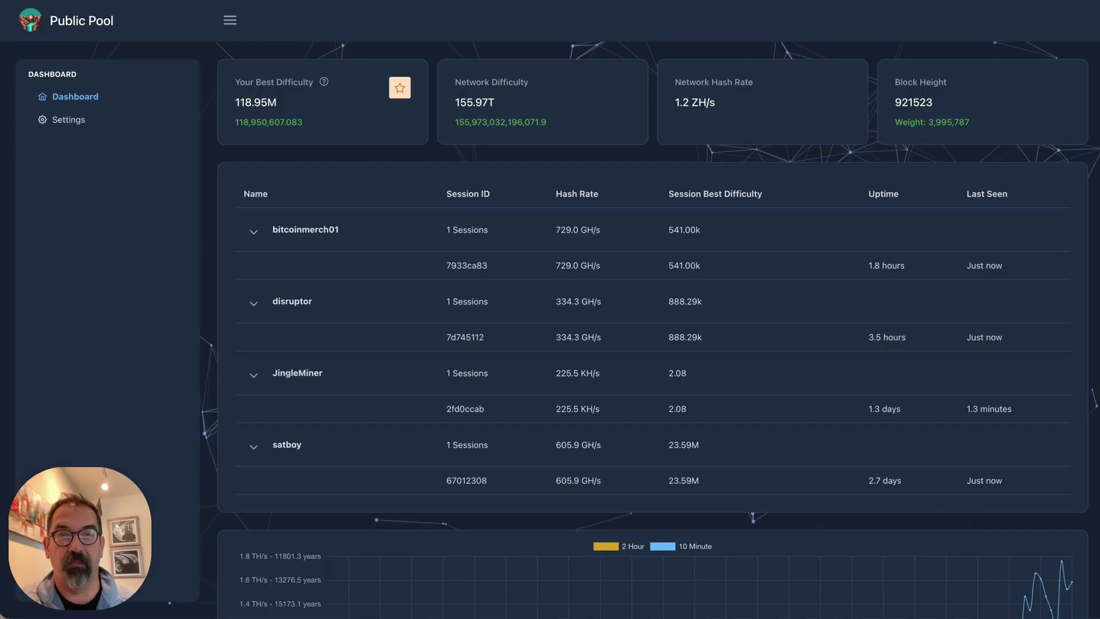
{"action": "left_click", "coordinate": [112, 26]}
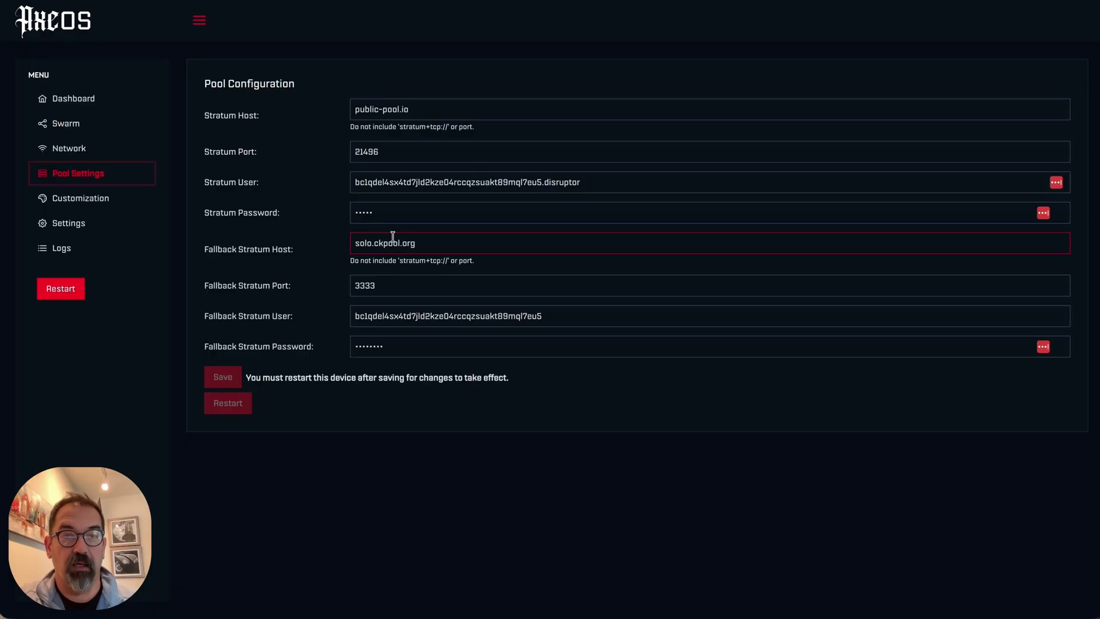
{"action": "left_click", "coordinate": [262, 244]}
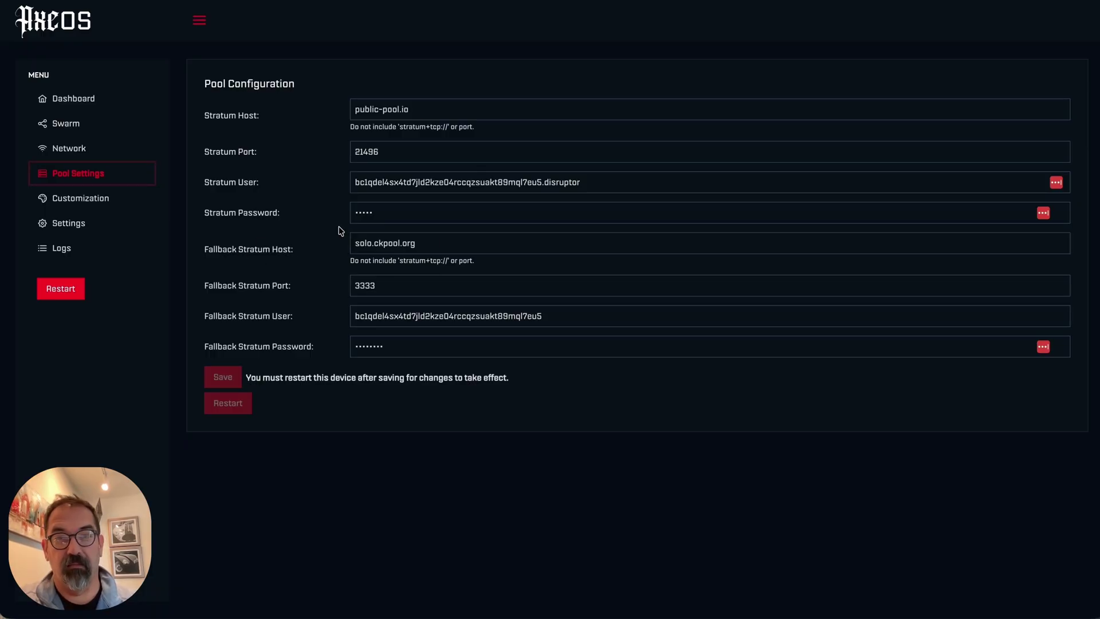
{"action": "left_click", "coordinate": [368, 110]}
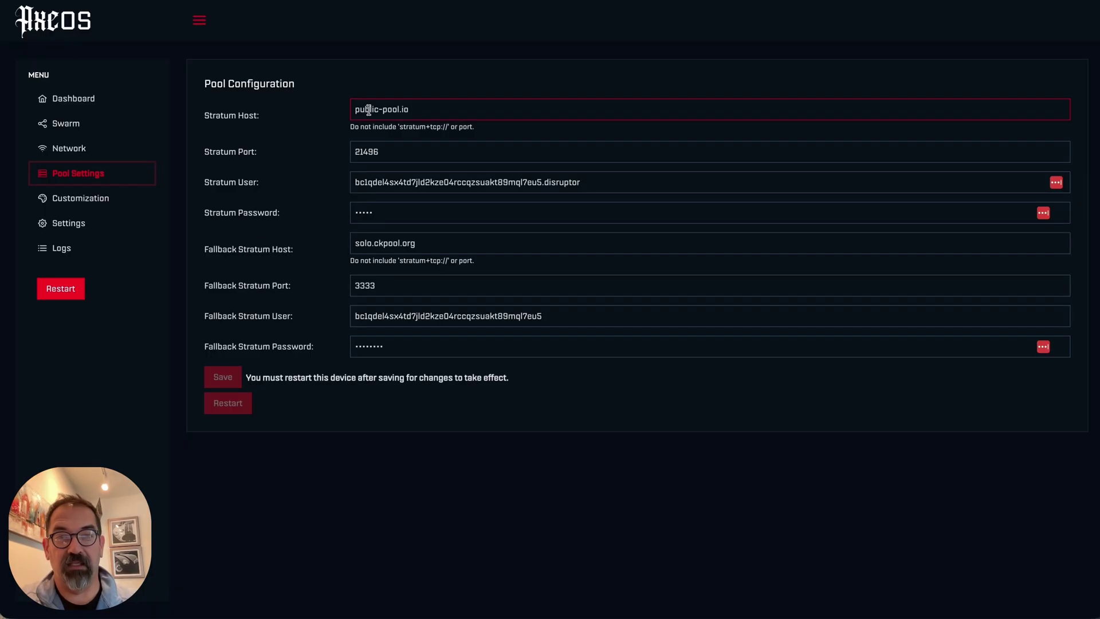
{"action": "left_click", "coordinate": [360, 301]}
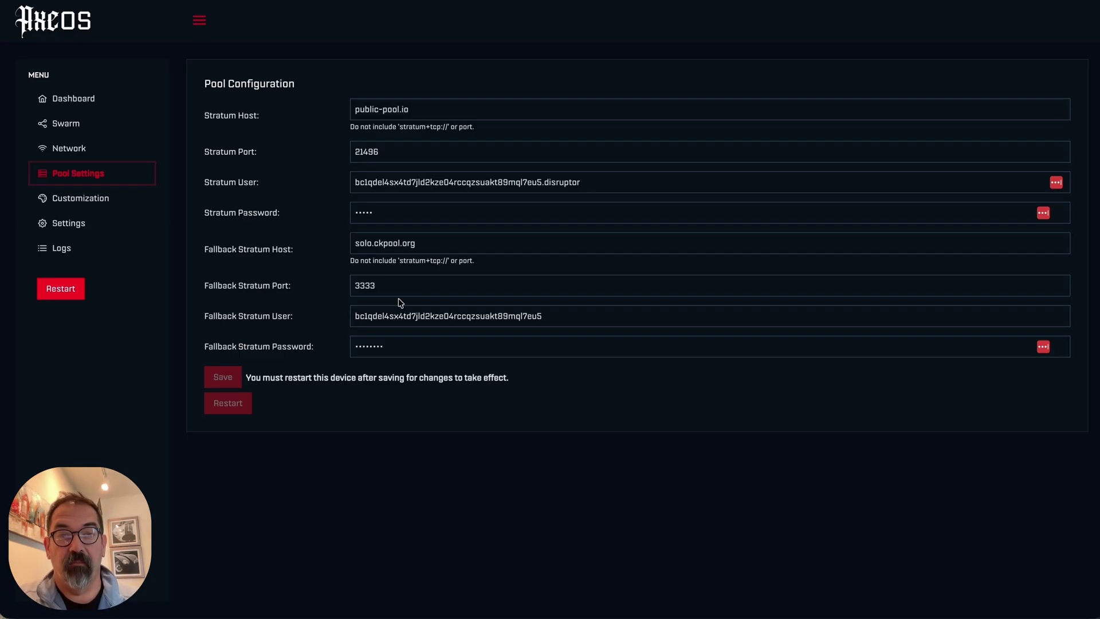
{"action": "left_click", "coordinate": [398, 318]}
{"action": "double_click", "coordinate": [399, 317]}
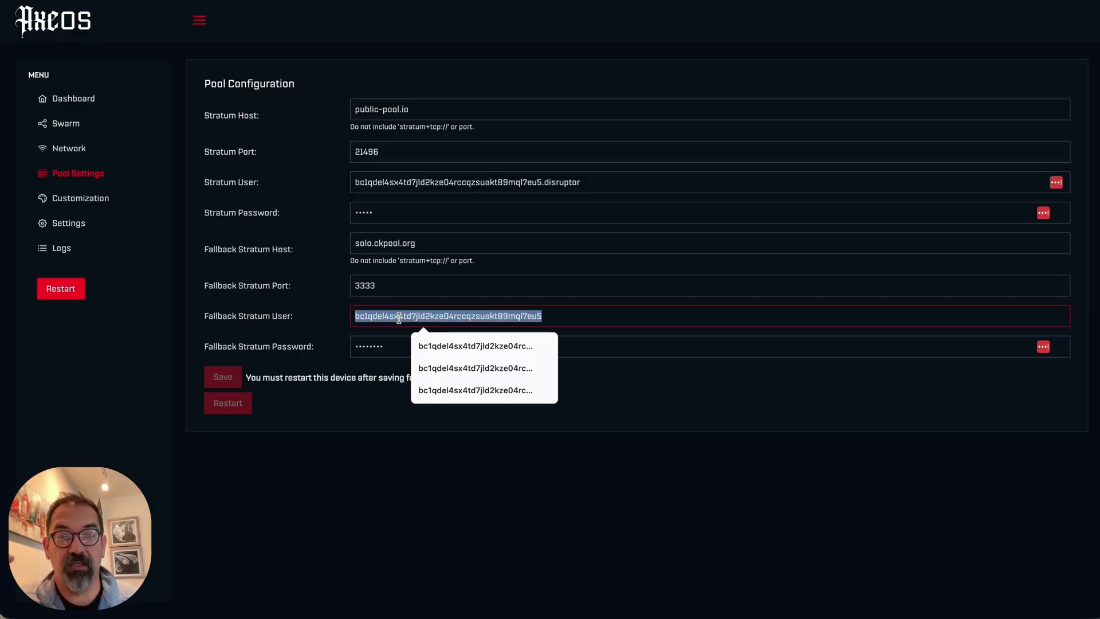
{"action": "left_click", "coordinate": [549, 315]}
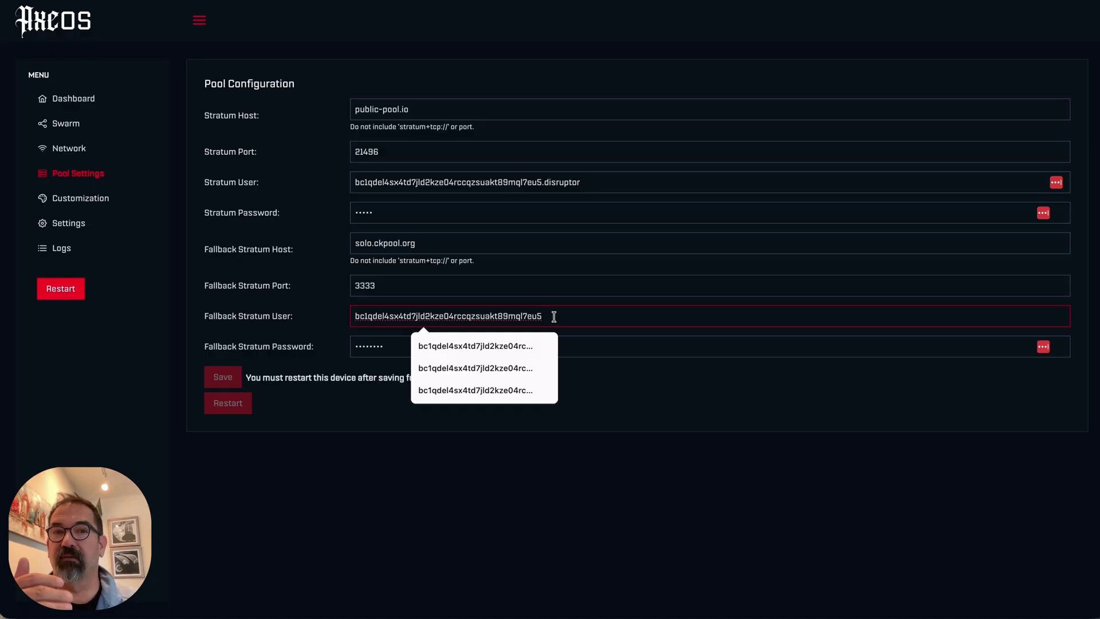
{"action": "left_click", "coordinate": [563, 425]}
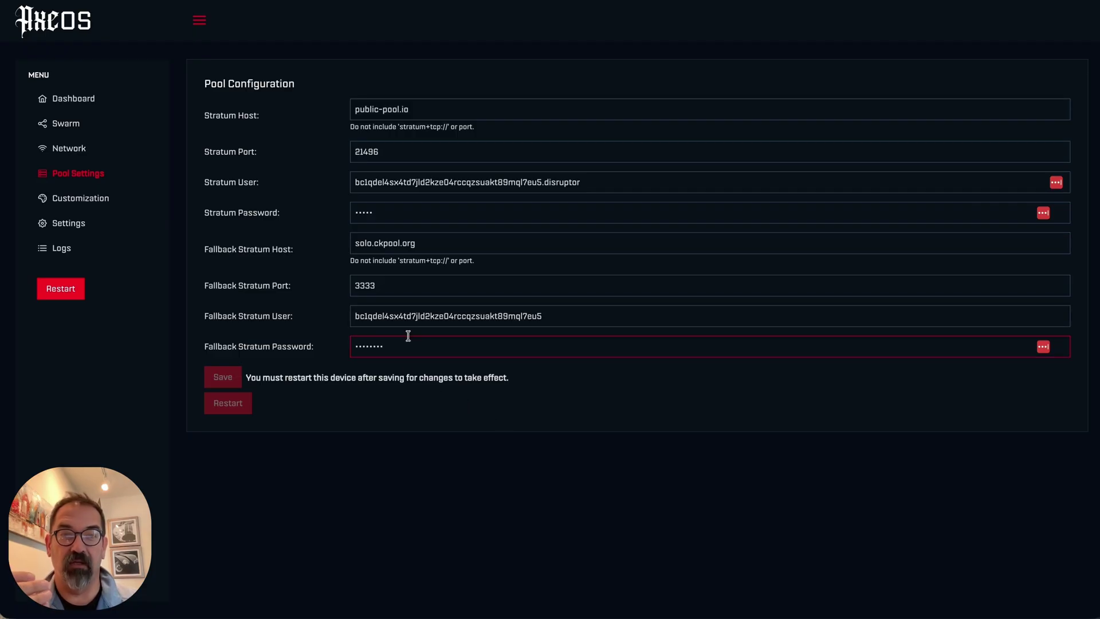
{"action": "left_click", "coordinate": [407, 315]}
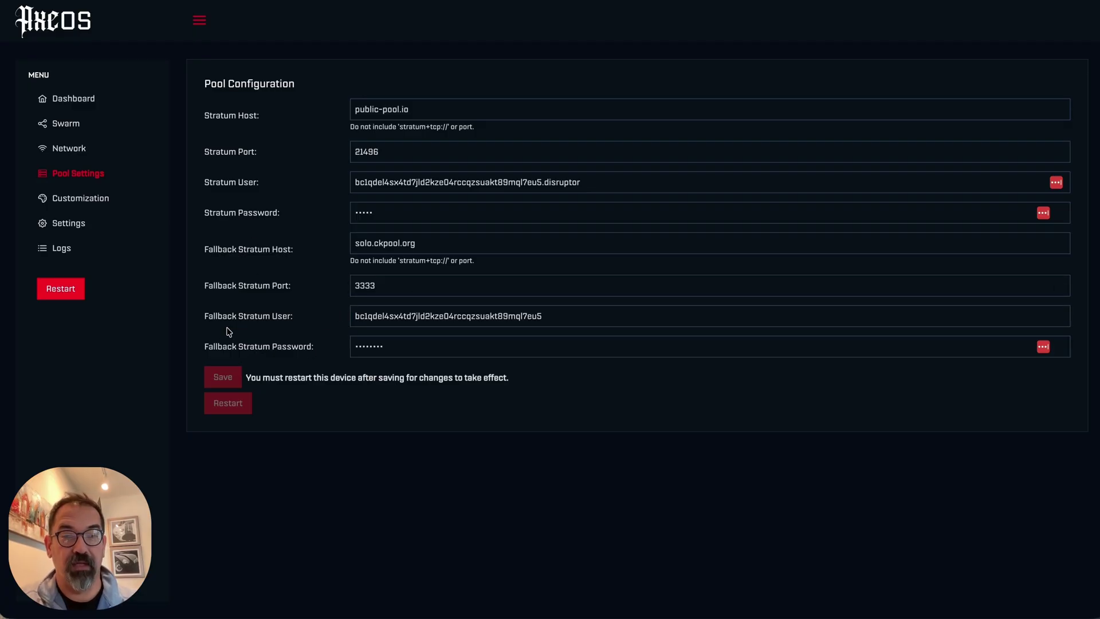
{"action": "left_click", "coordinate": [70, 101]}
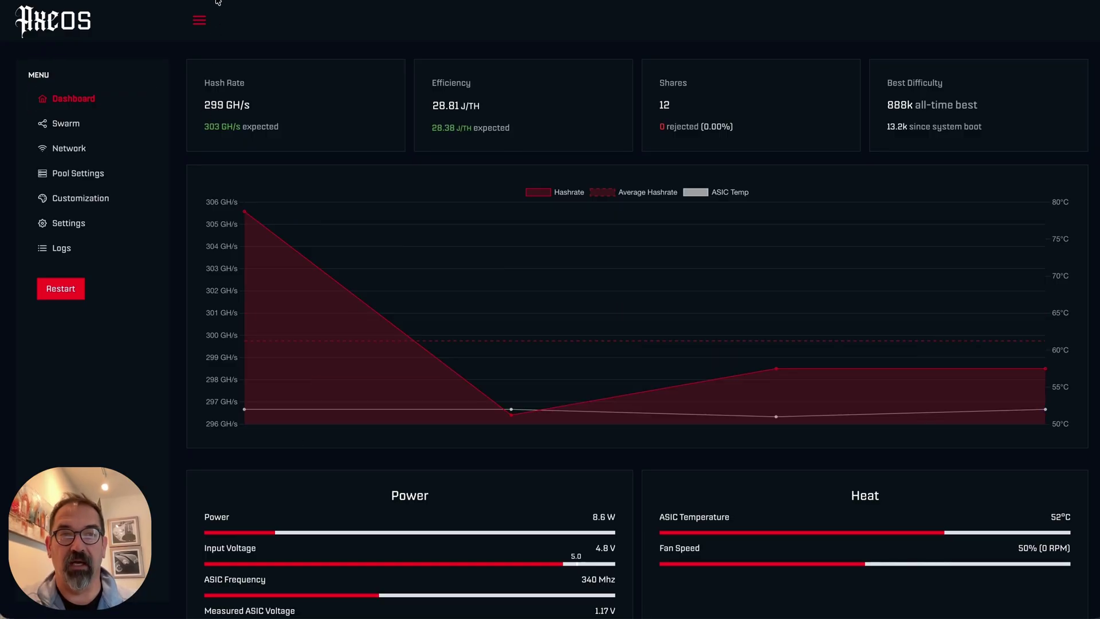
- Abandon the address-bar entry, then browse the firmware, pool and customization pages back to the dashboard
{"action": "key", "text": "ctrl+l"}
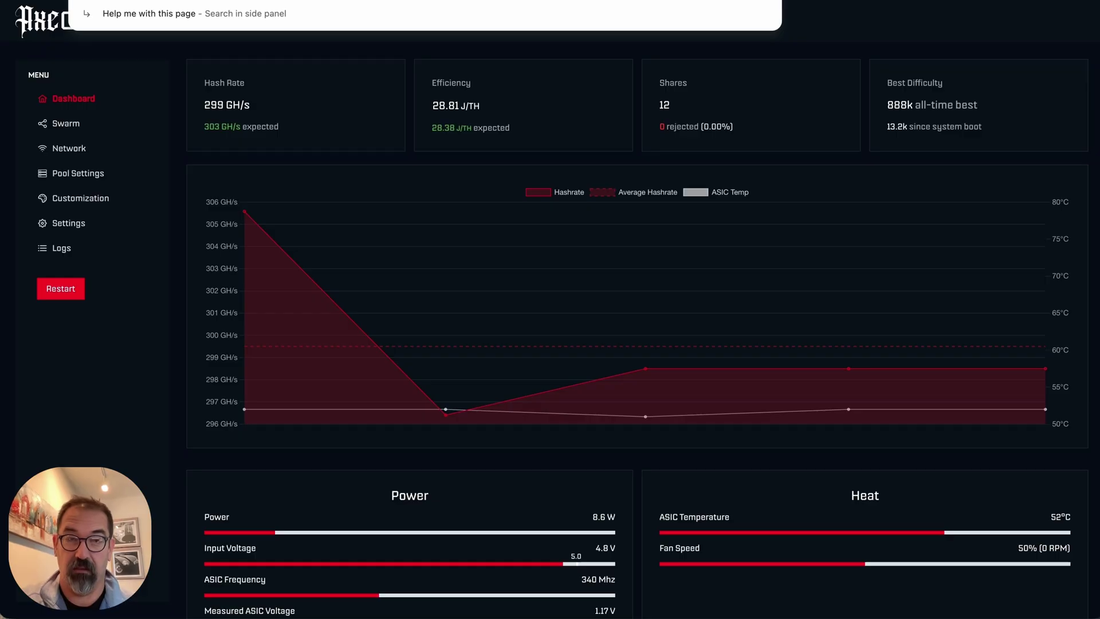
{"action": "type", "text": "172.16.0.58/#"}
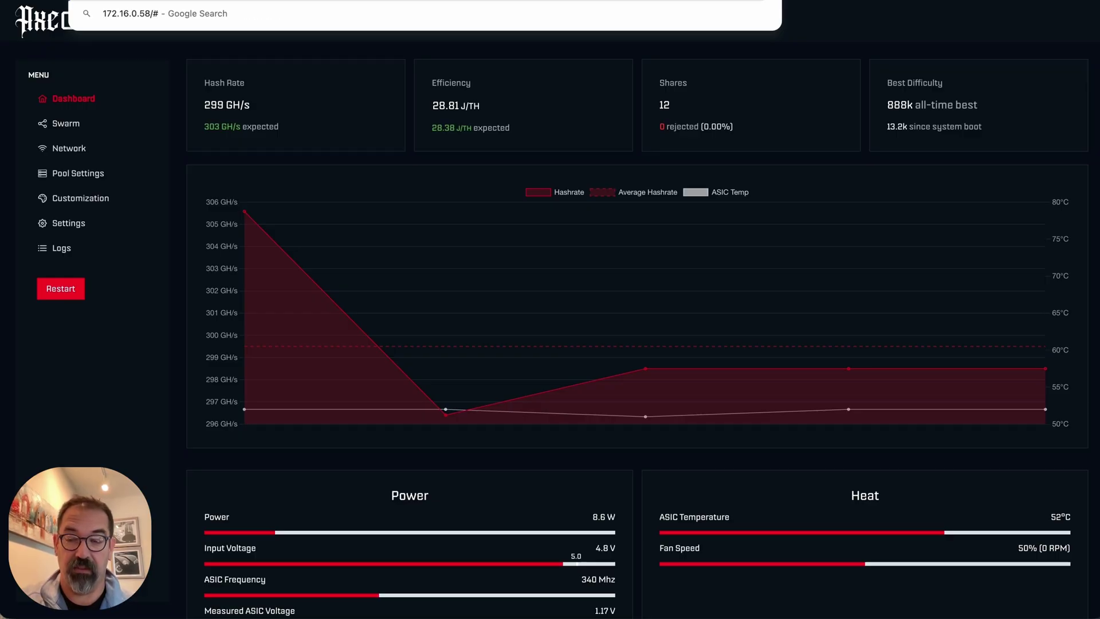
{"action": "type", "text": "?oc"}
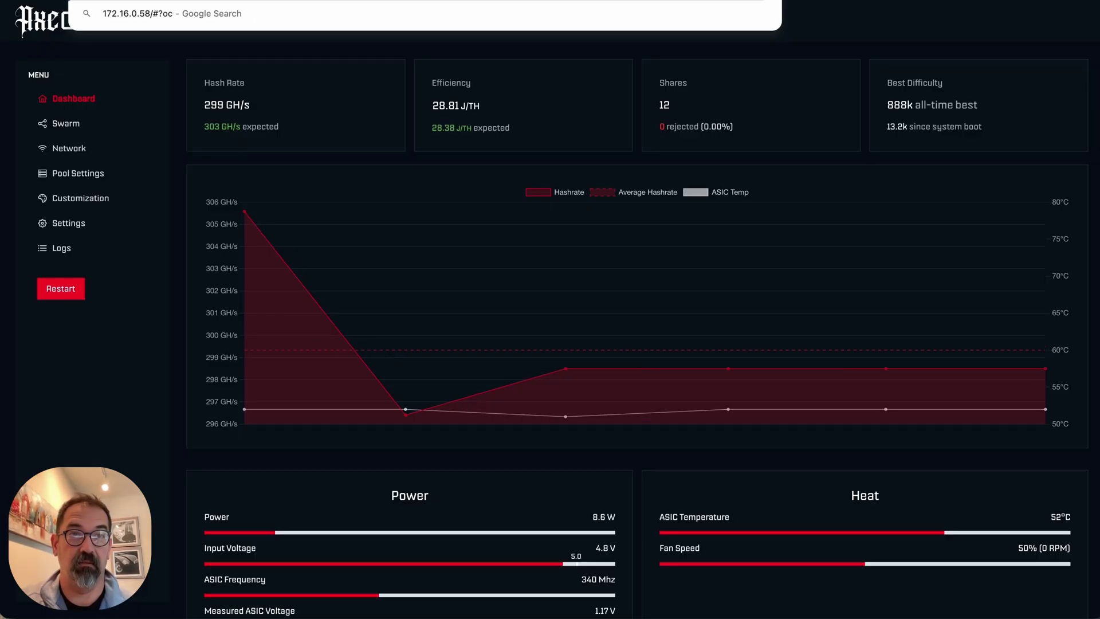
{"action": "key", "text": "Return"}
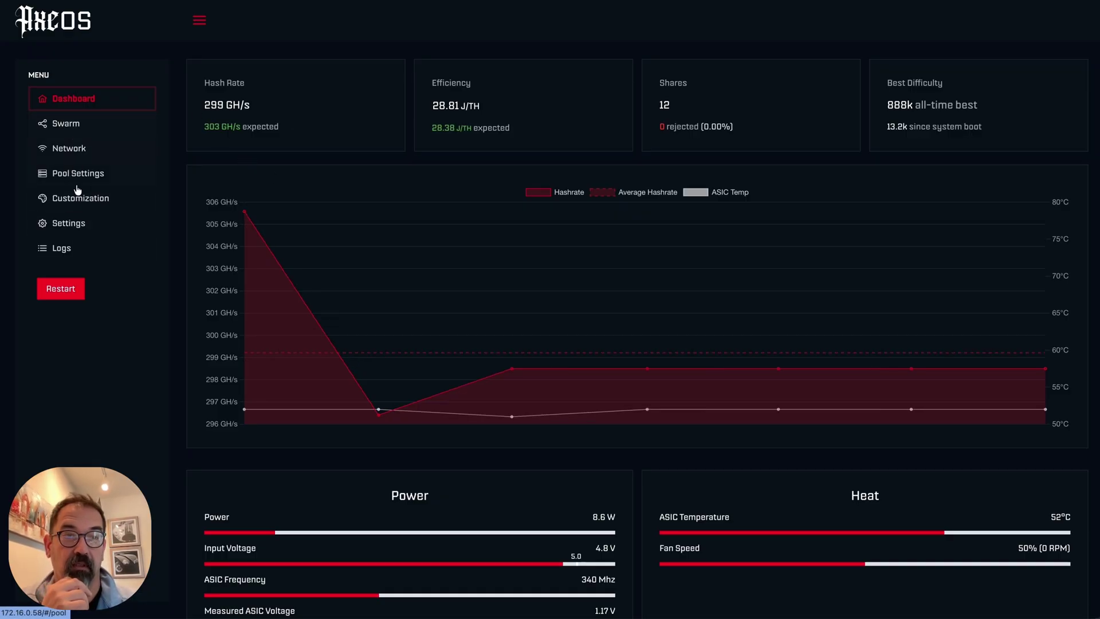
{"action": "left_click", "coordinate": [73, 225]}
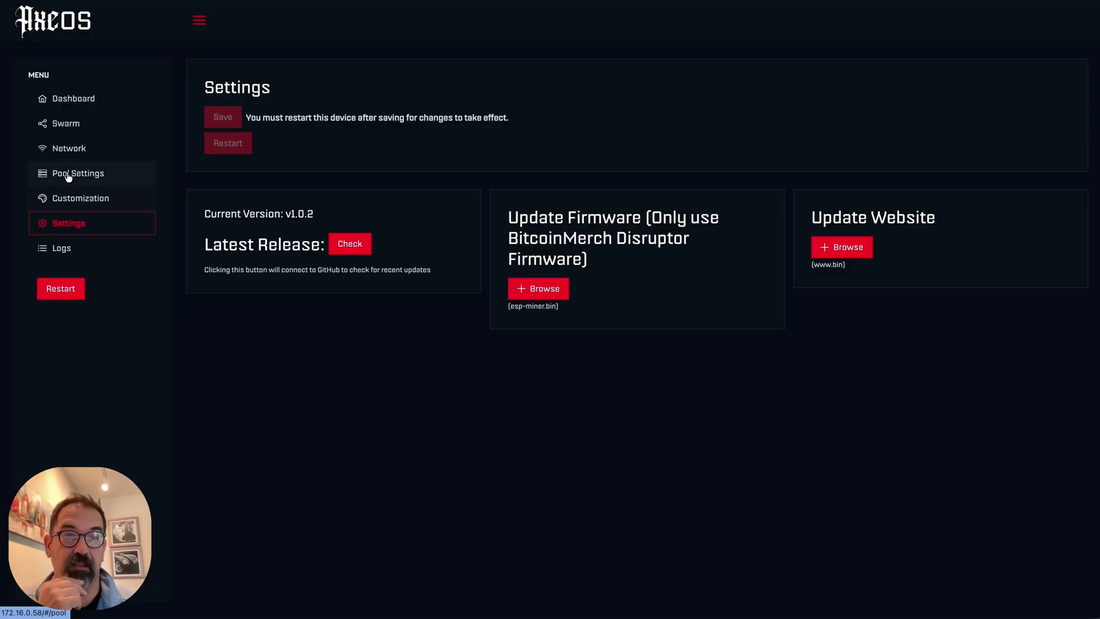
{"action": "left_click", "coordinate": [68, 176]}
{"action": "left_click", "coordinate": [74, 203]}
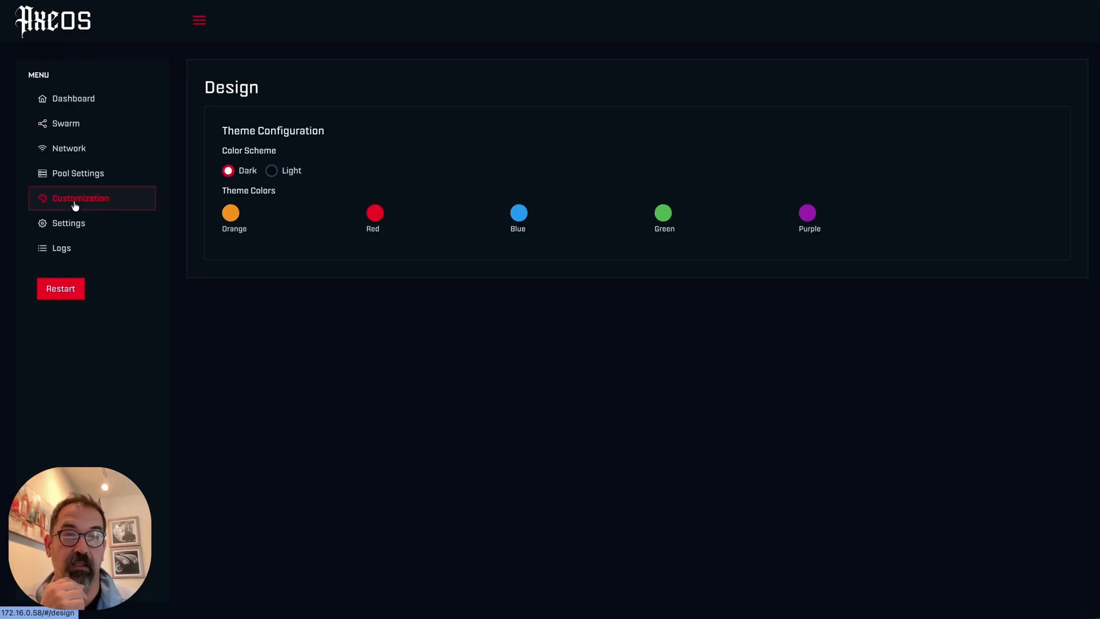
{"action": "left_click", "coordinate": [65, 99]}
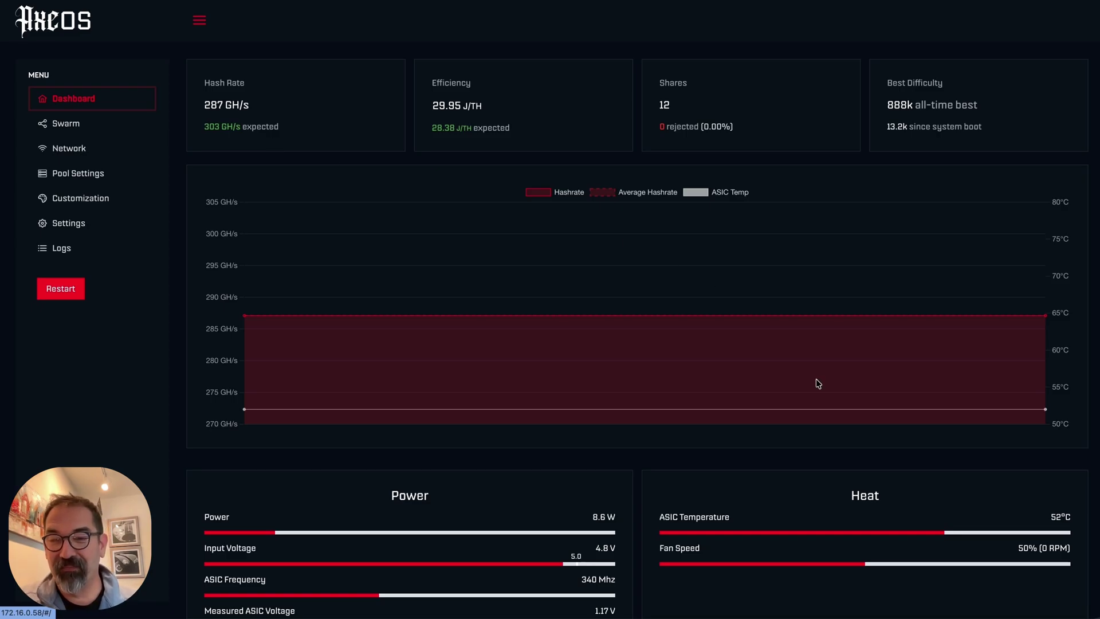
{"action": "scroll", "coordinate": [816, 383], "scroll_direction": "down", "scroll_amount": 3}
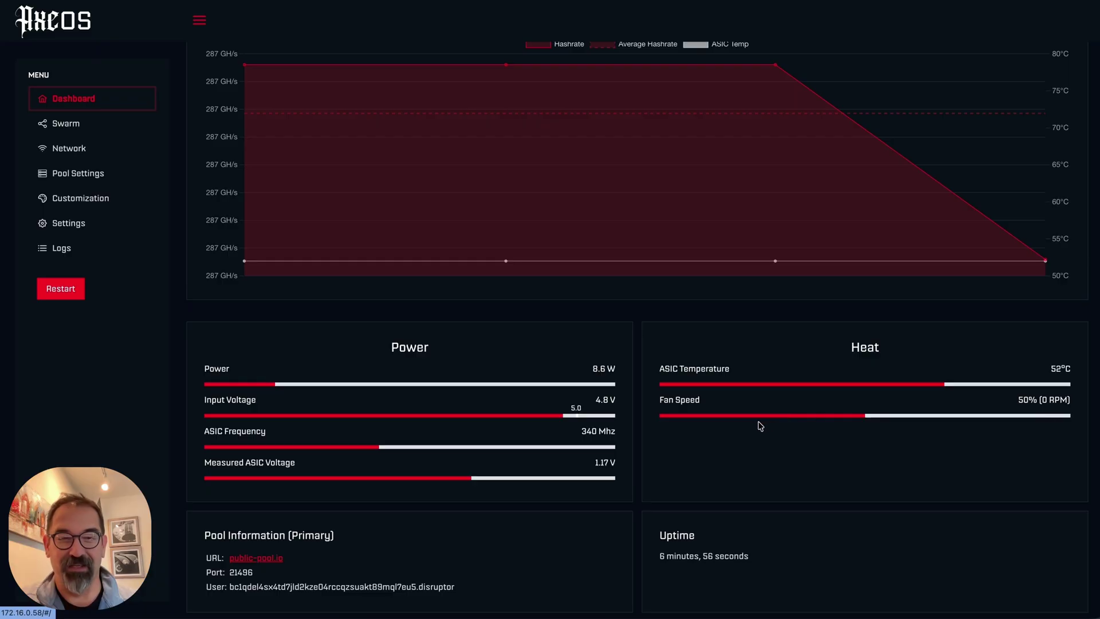
- Revisit firmware, customization, pool and network configuration pages, ending on the Swarm list
{"action": "left_click", "coordinate": [68, 225]}
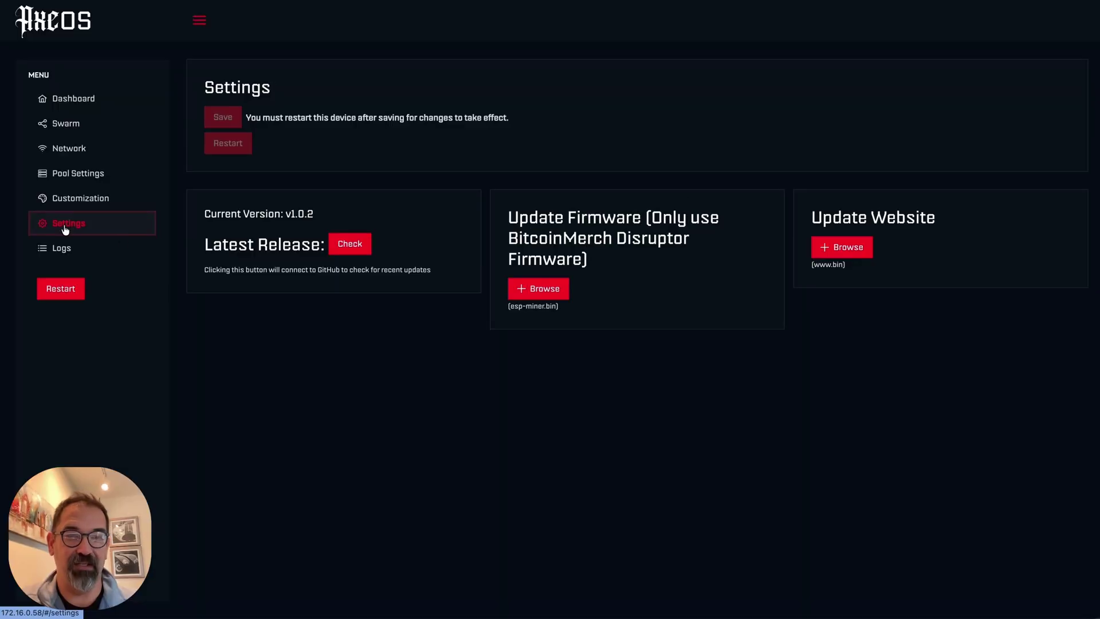
{"action": "left_click", "coordinate": [84, 201]}
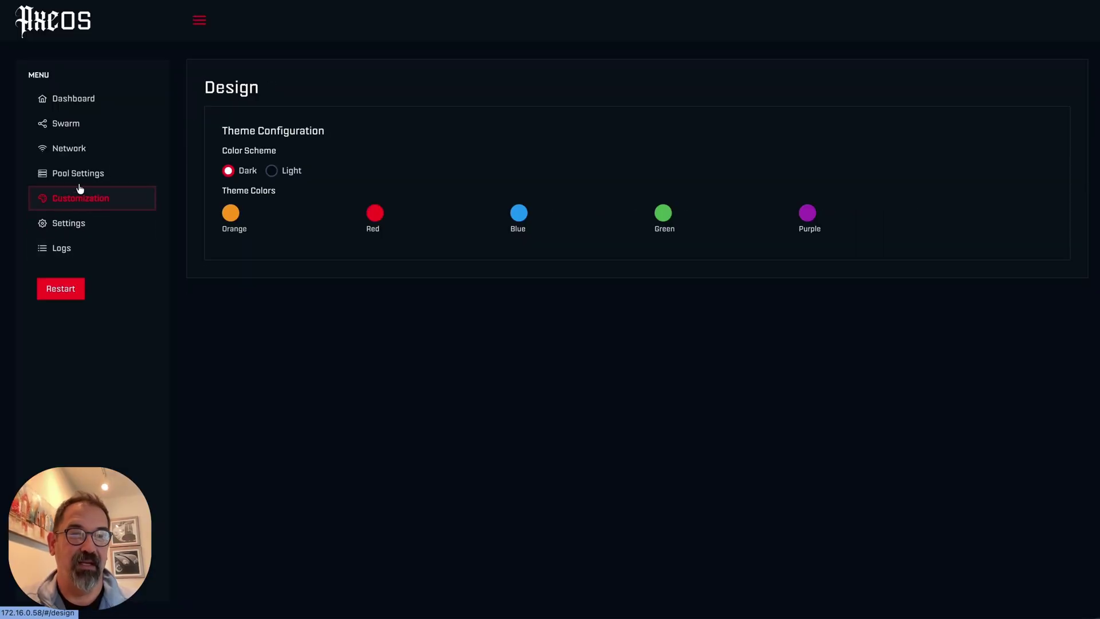
{"action": "left_click", "coordinate": [78, 174]}
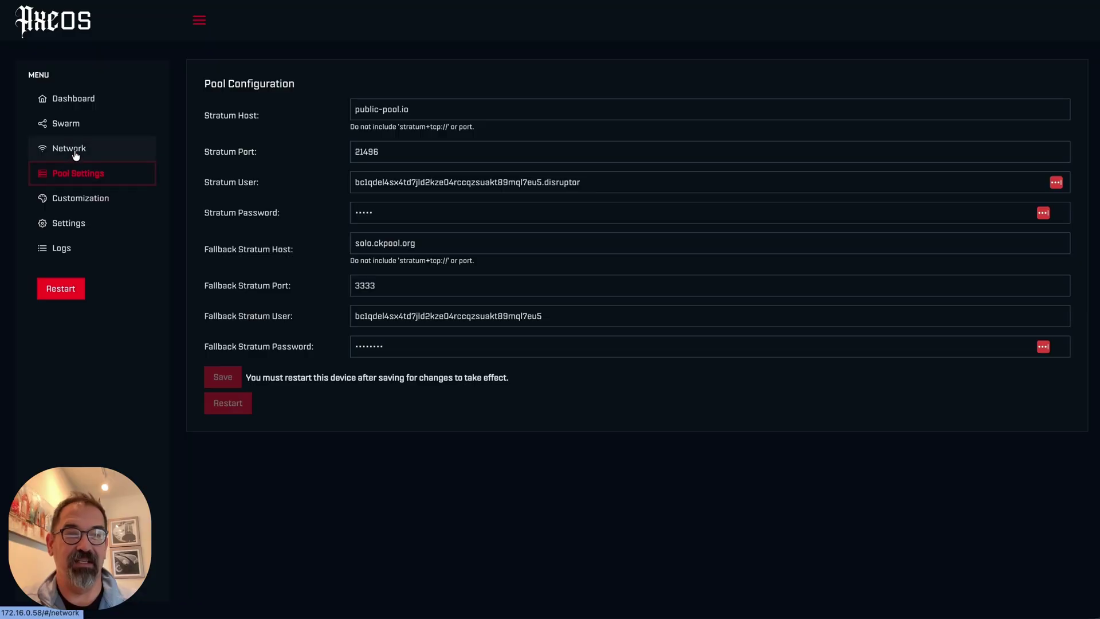
{"action": "left_click", "coordinate": [76, 152]}
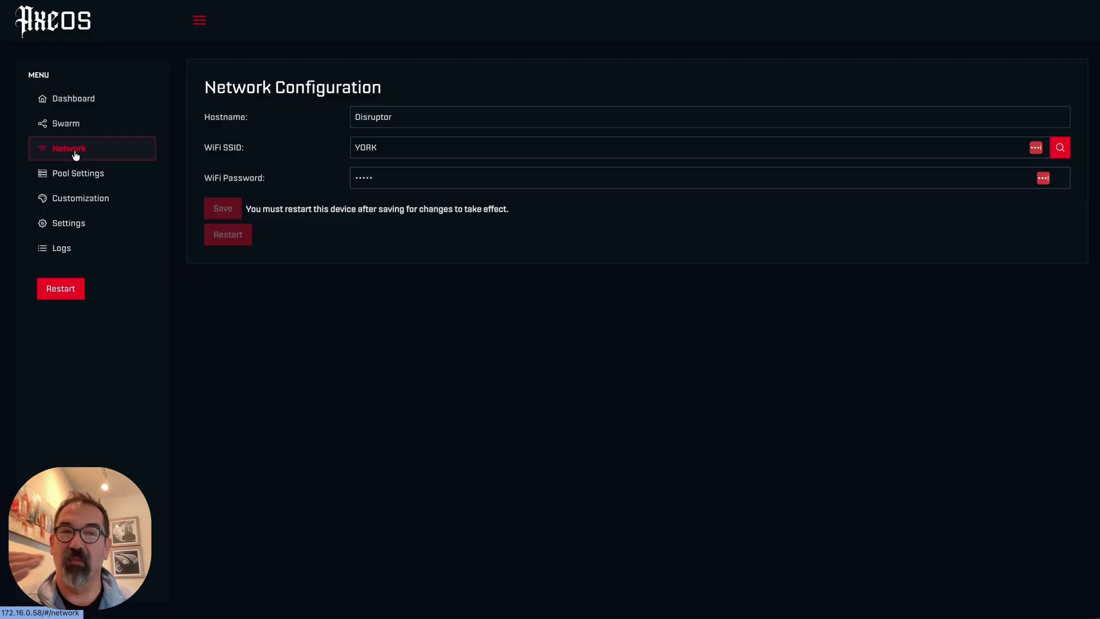
{"action": "left_click", "coordinate": [71, 126]}
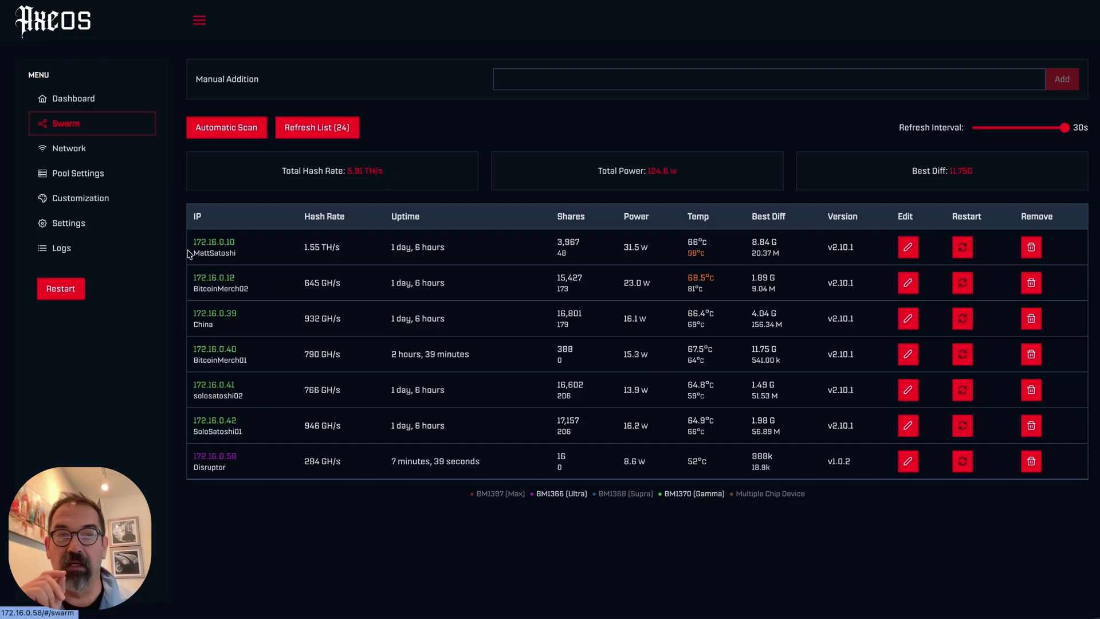
- Return from the swarm list to the Disruptor's hashrate dashboard
{"action": "left_click", "coordinate": [73, 99]}
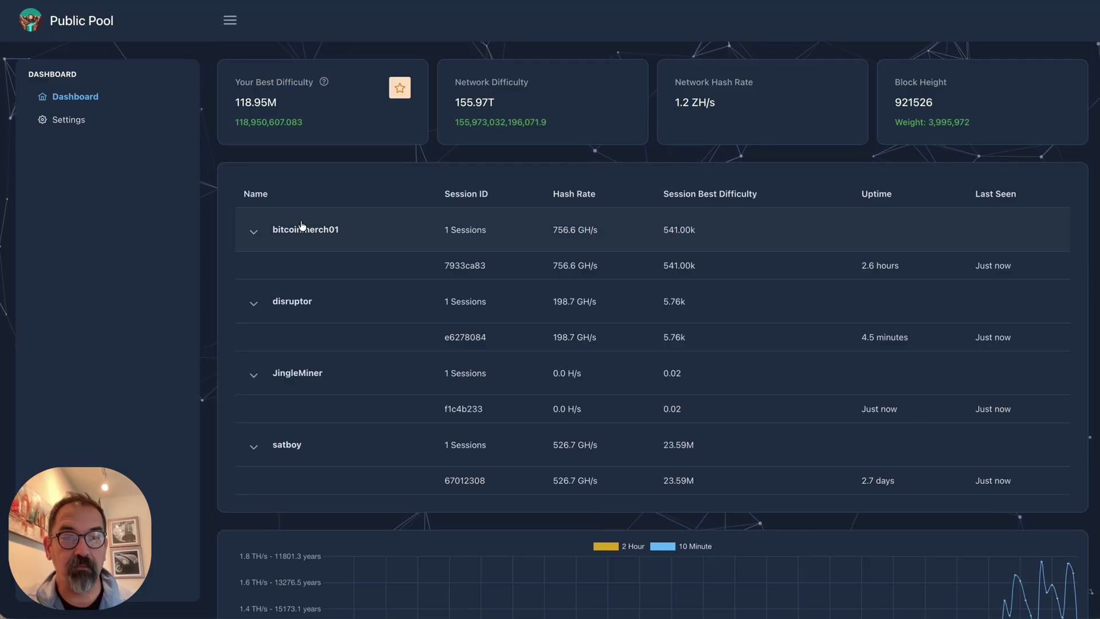
{"action": "scroll", "coordinate": [386, 329], "scroll_direction": "down", "scroll_amount": 1}
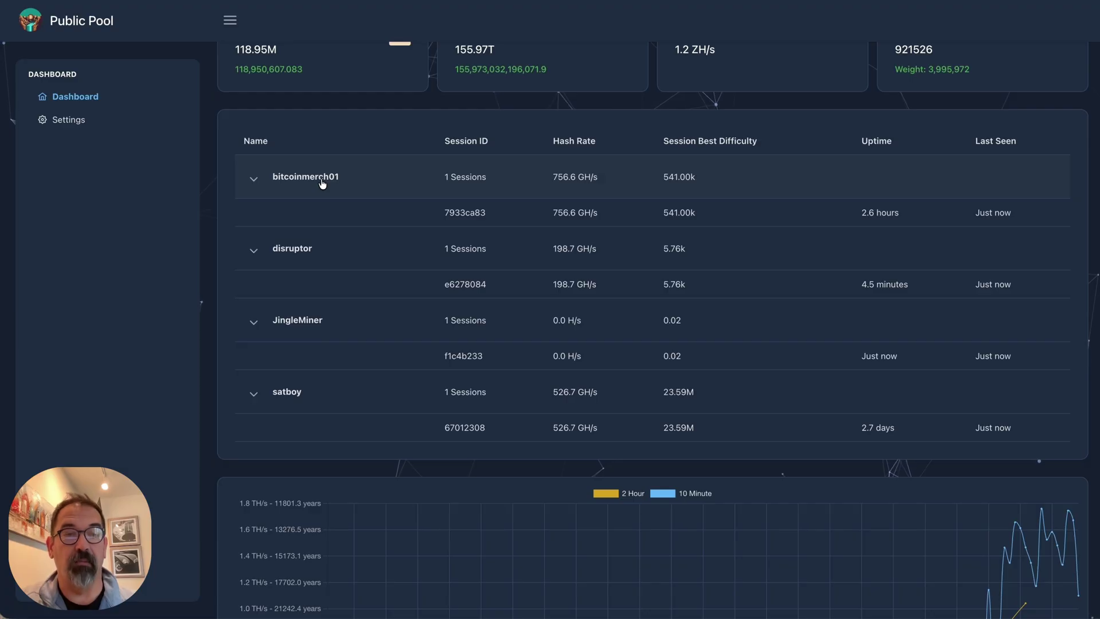
- Expand the disruptor worker's session details in the Public Pool worker table
{"action": "left_click", "coordinate": [254, 254]}
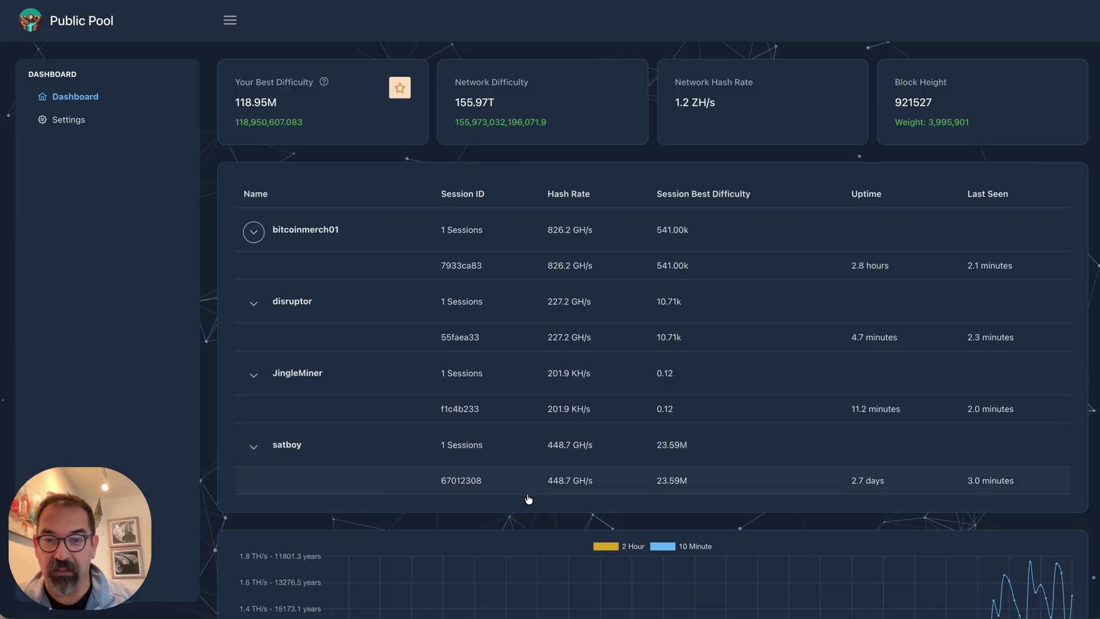
{"action": "scroll", "coordinate": [614, 391], "scroll_direction": "down", "scroll_amount": 2}
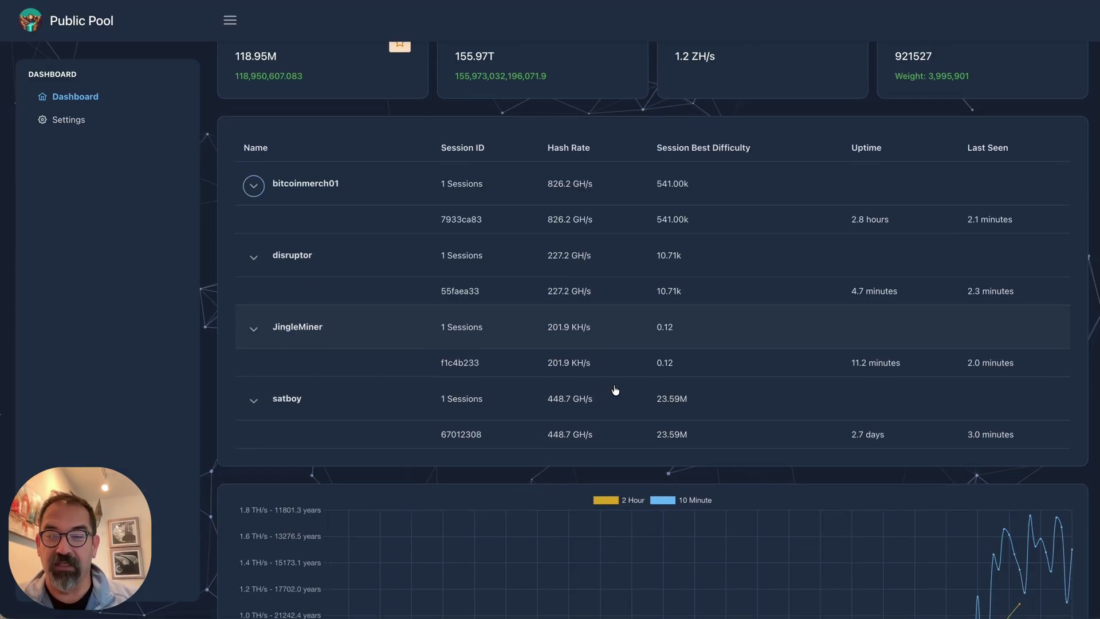
{"action": "scroll", "coordinate": [614, 391], "scroll_direction": "up", "scroll_amount": 2}
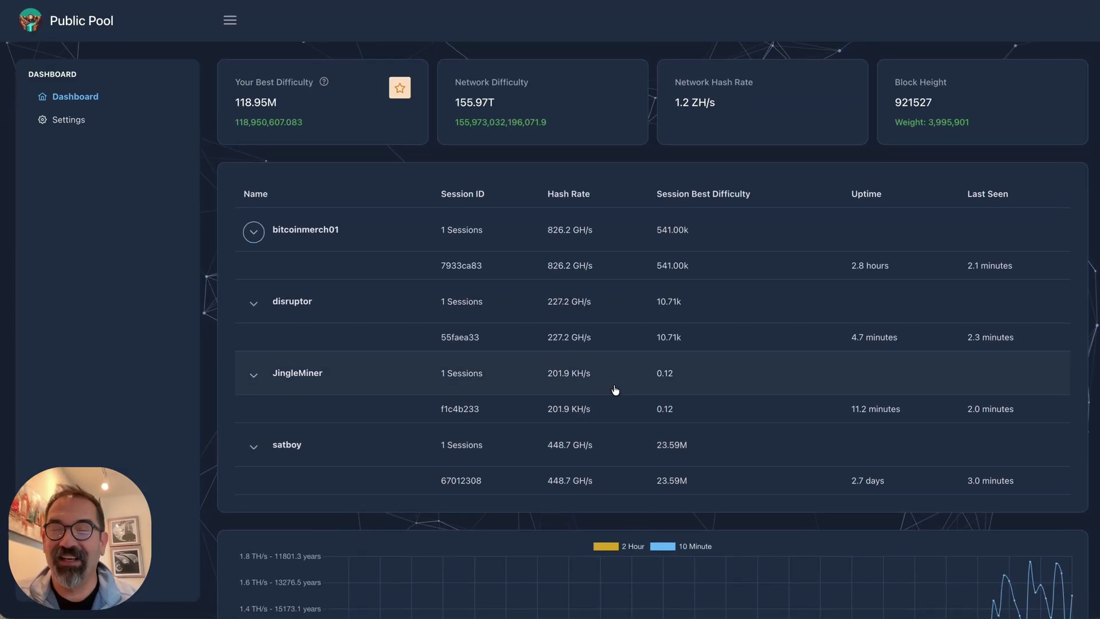